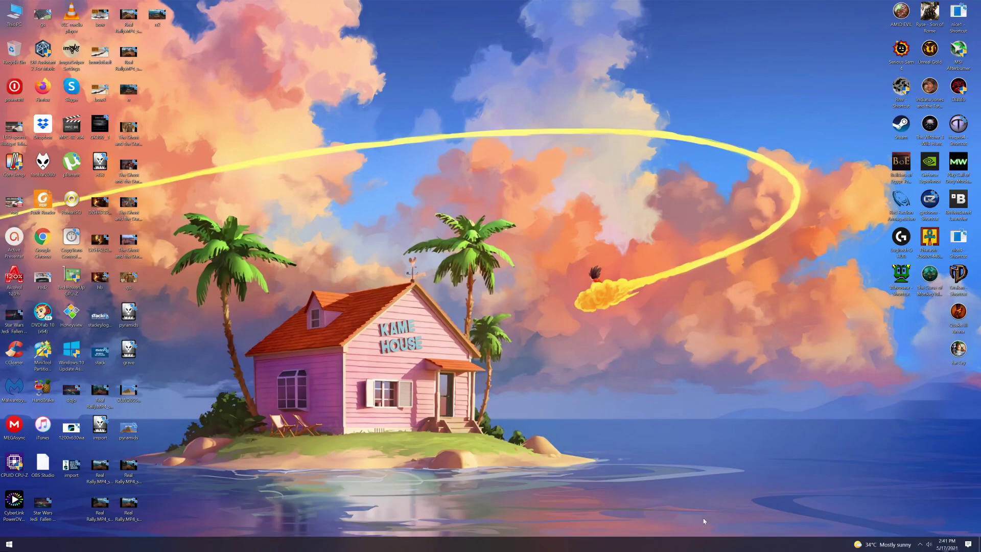
Step: Open the taskbar weather widget's News and interests panel, then close it again
click(874, 549)
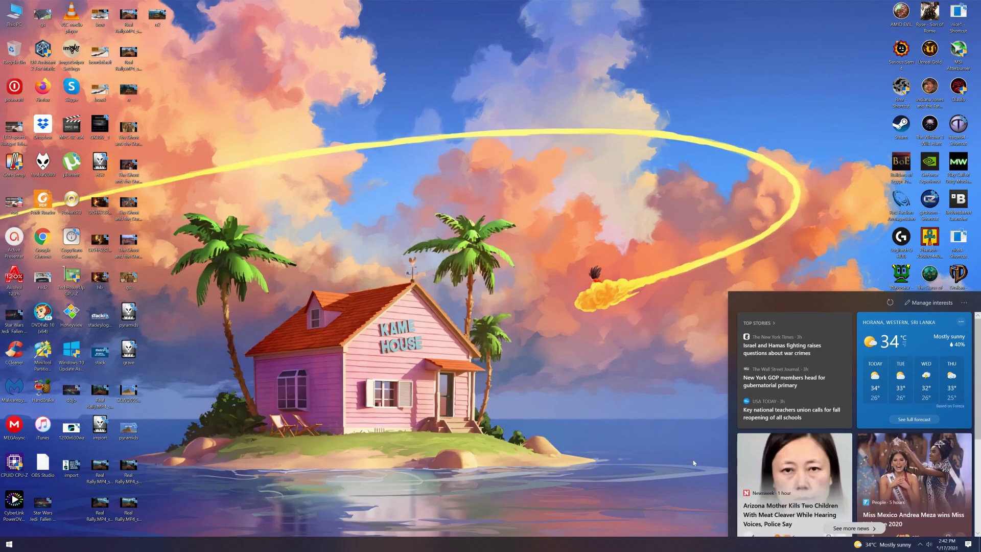
click(706, 460)
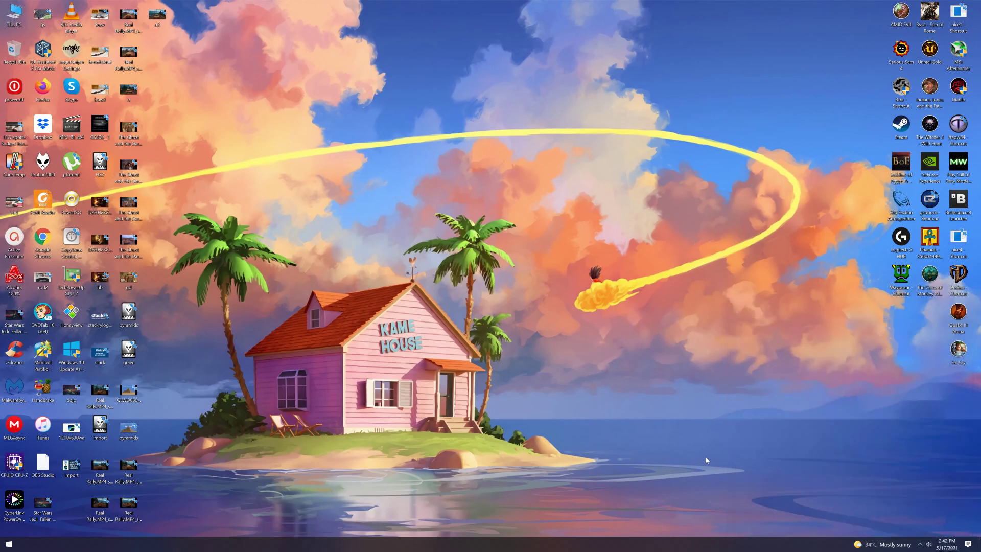
Step: Turn off News and interests from the taskbar menu and confirm it stays off
right_click(763, 542)
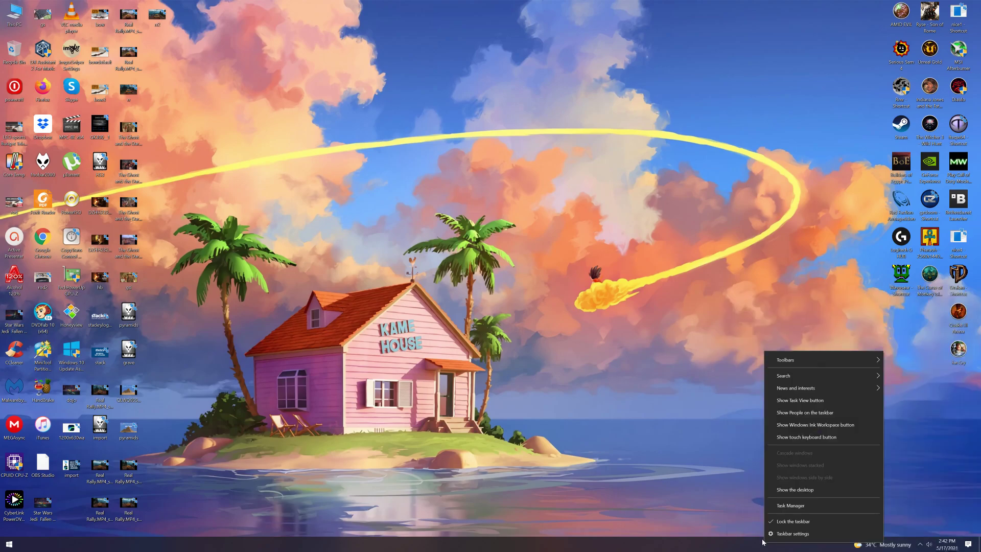
mouse_move(797, 388)
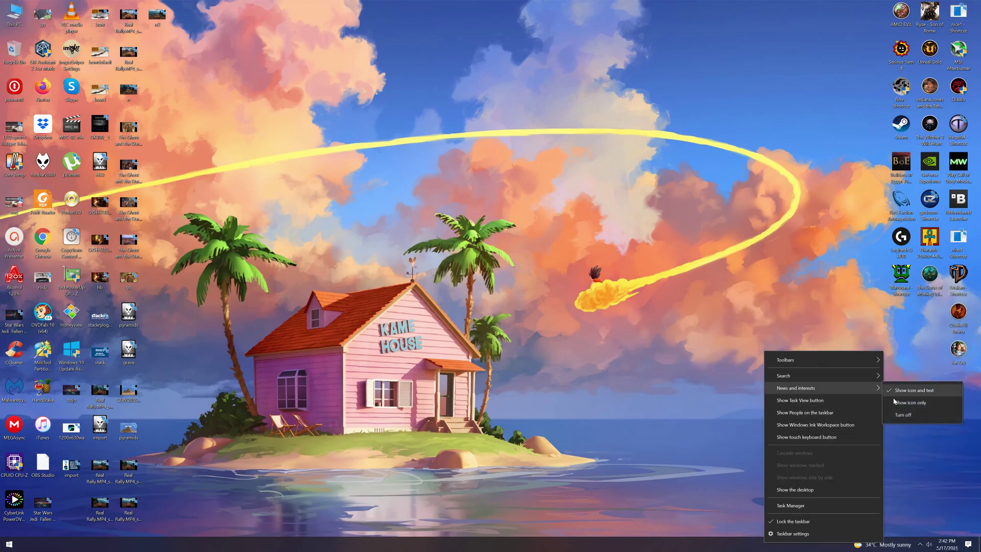
click(896, 415)
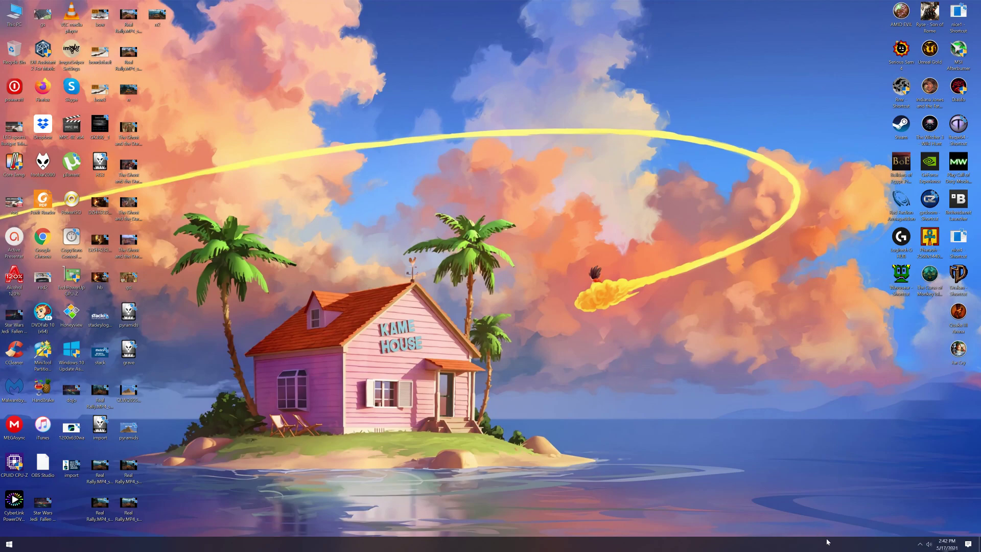
right_click(827, 541)
mouse_move(867, 383)
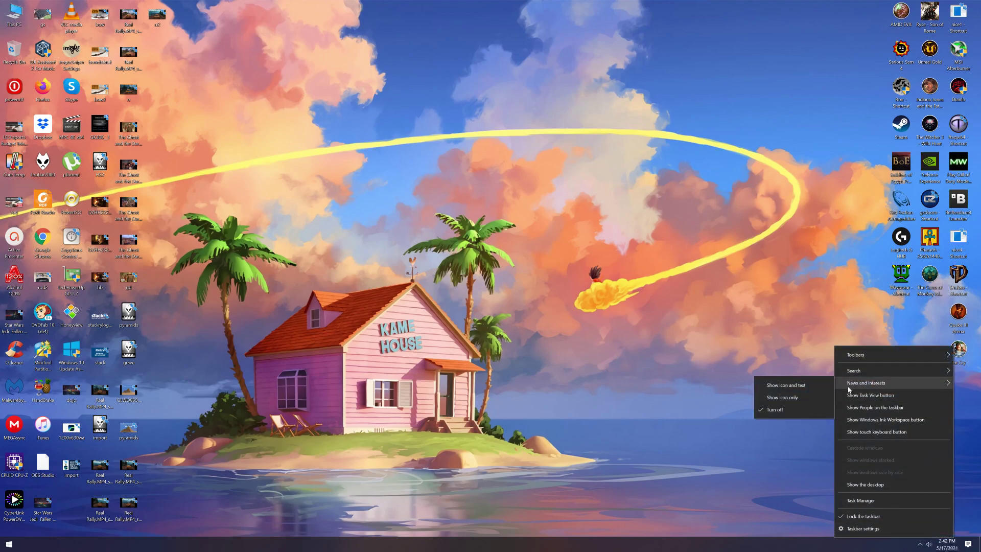
click(676, 396)
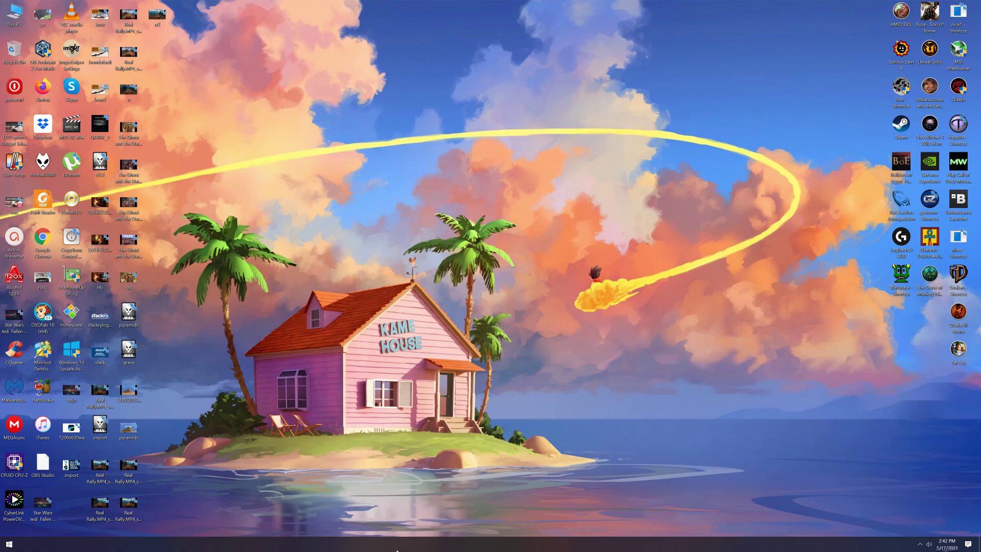
right_click(891, 546)
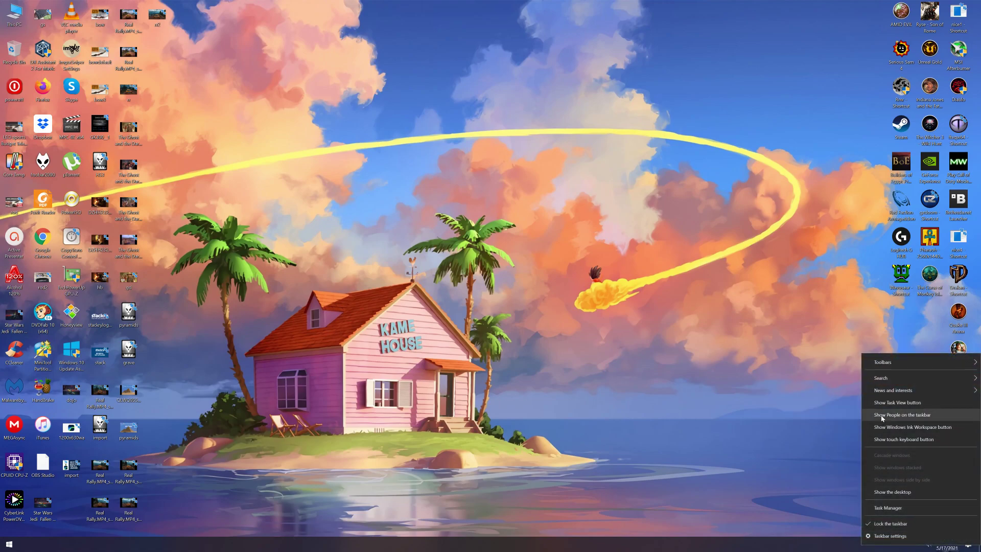
mouse_move(894, 390)
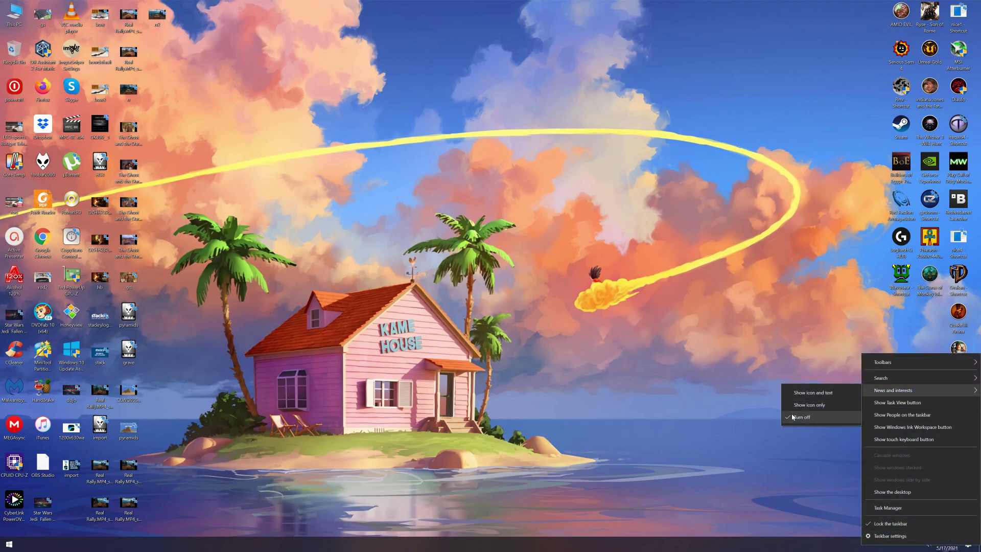
click(805, 418)
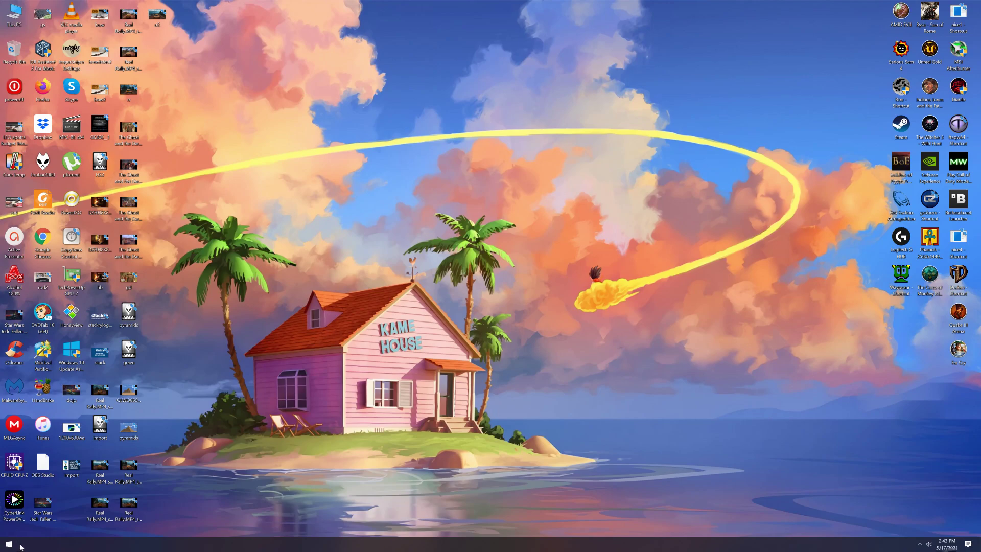
Step: Run gpedit.msc from the Start menu's Run dialog
click(9, 544)
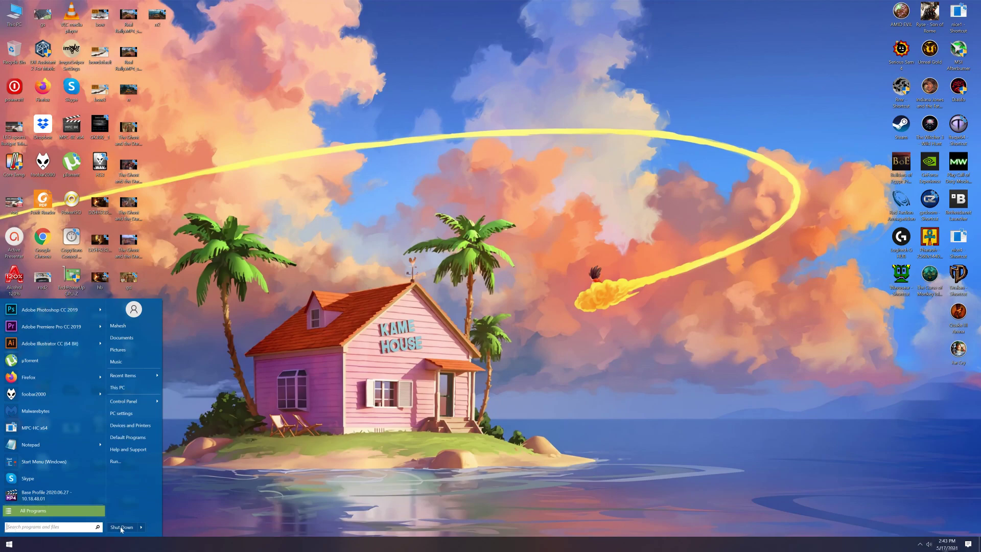
click(119, 465)
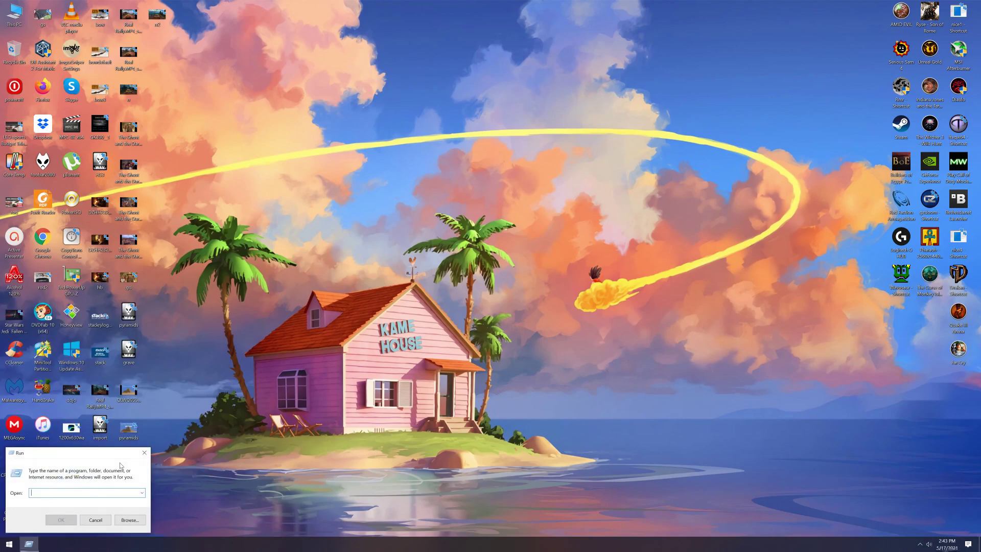
drag(75, 451, 558, 416)
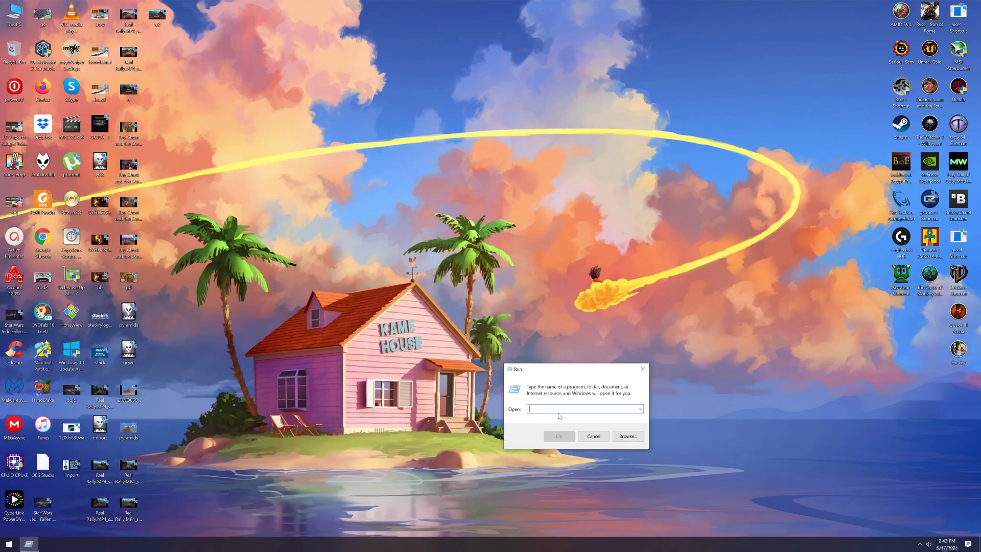
text(gp)
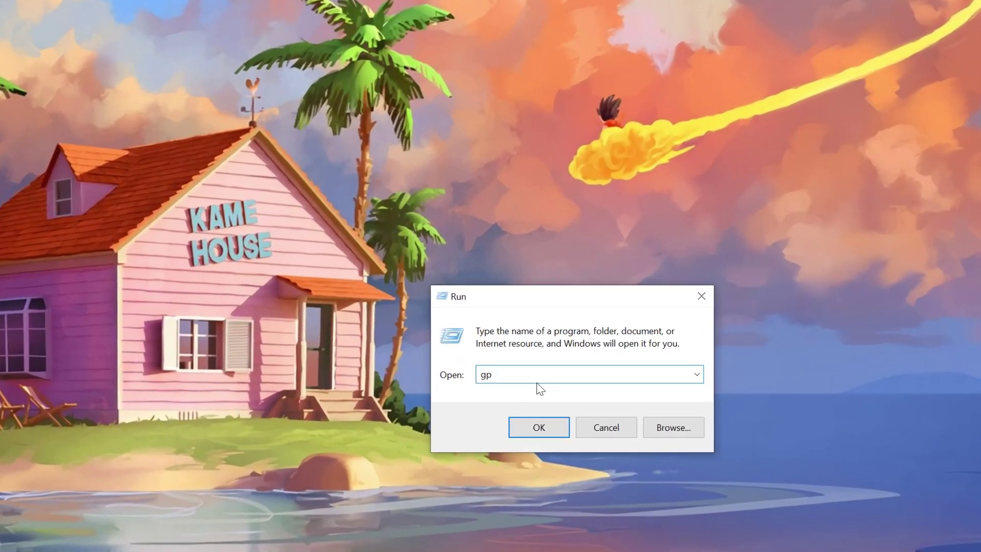
text(edit)
text(.msc)
key(Return)
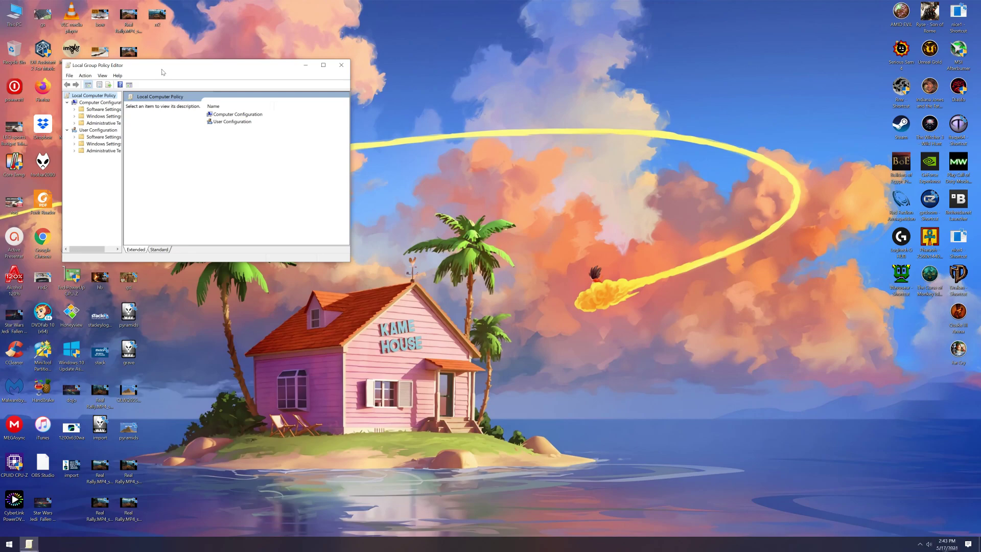
Step: Centre and enlarge the policy editor window, and widen its tree pane
drag(162, 73, 398, 146)
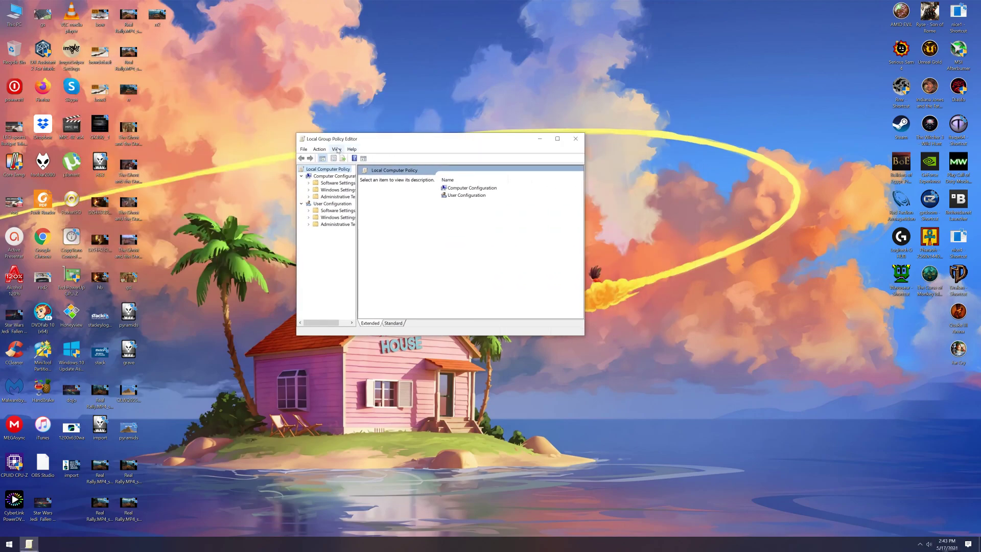
drag(585, 339, 863, 440)
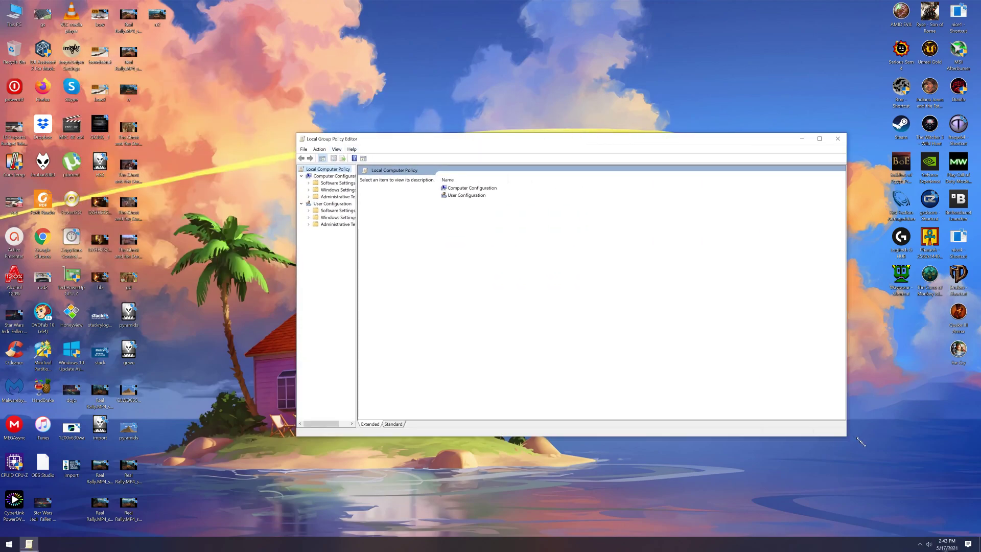
drag(360, 262, 431, 259)
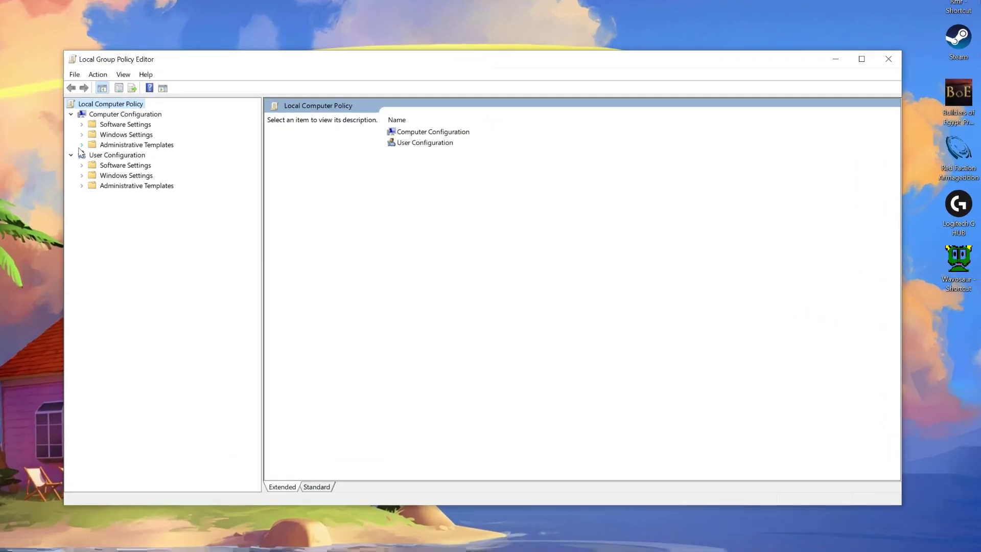
Step: Browse Administrative Templates > Windows Components > News and interests and select the taskbar setting
click(82, 145)
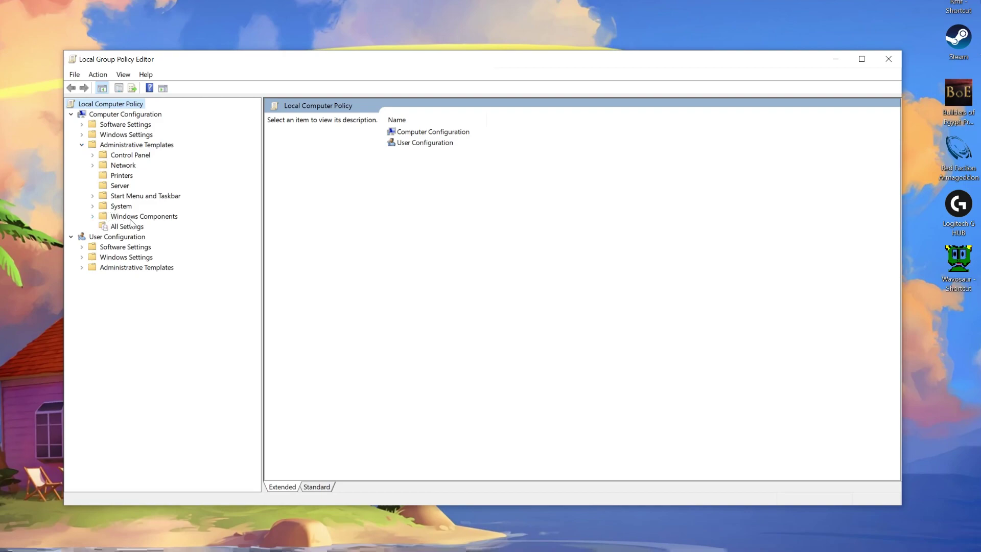
click(94, 217)
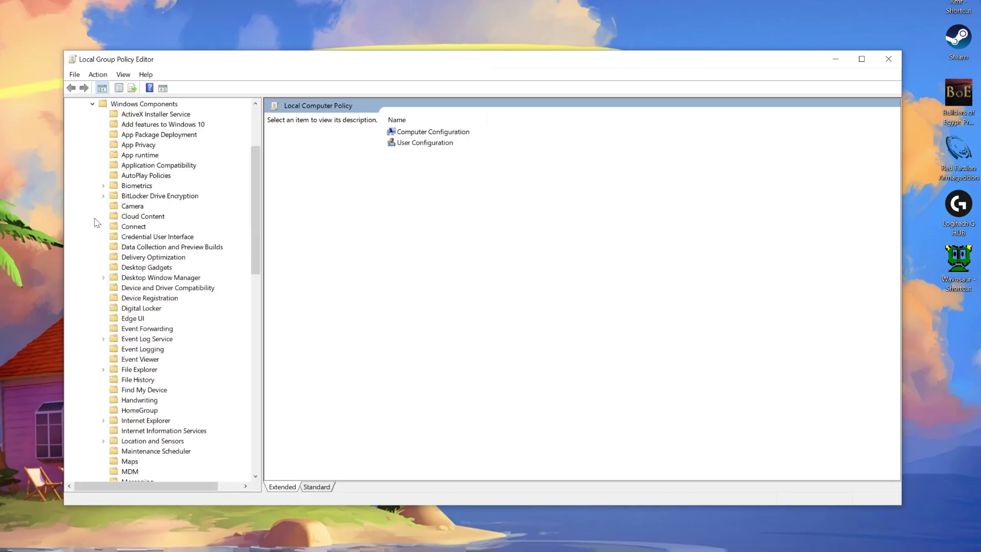
drag(250, 234, 253, 338)
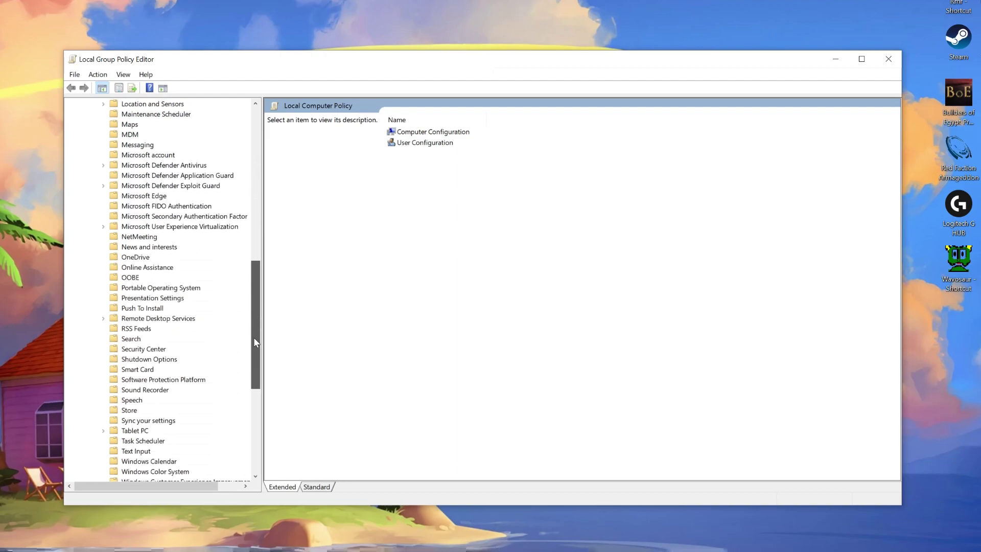
click(146, 247)
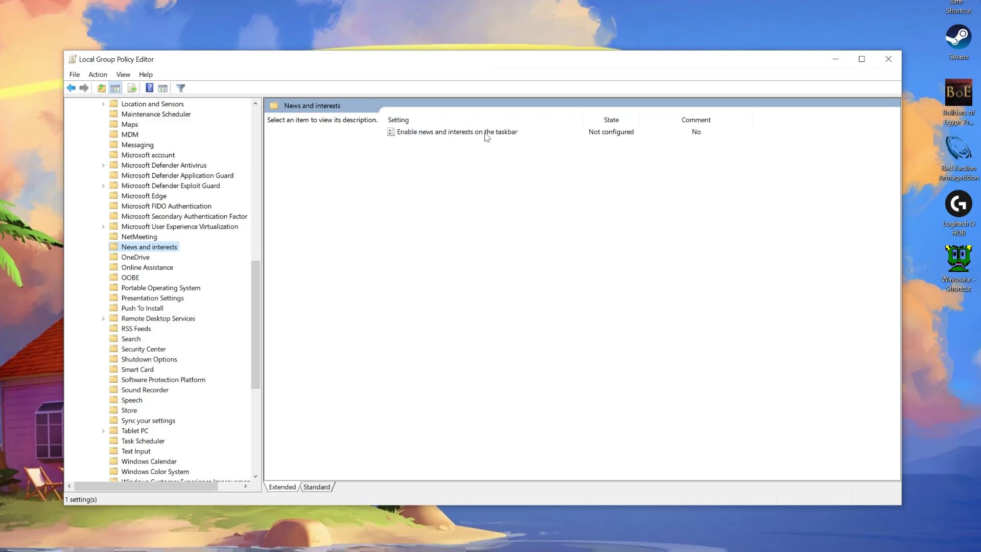
click(470, 136)
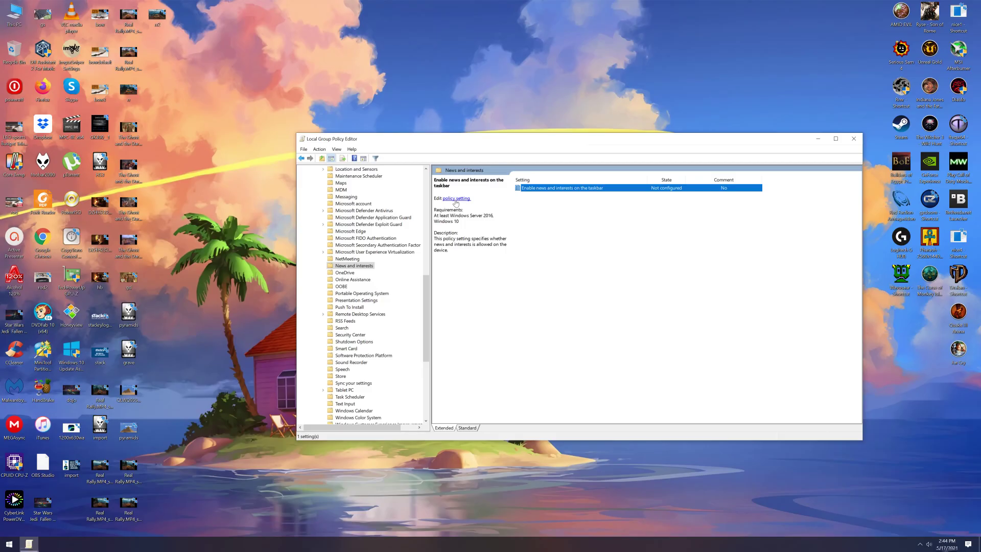
Step: Set 'Enable news and interests on the taskbar' to Disabled, then close the editor
click(456, 200)
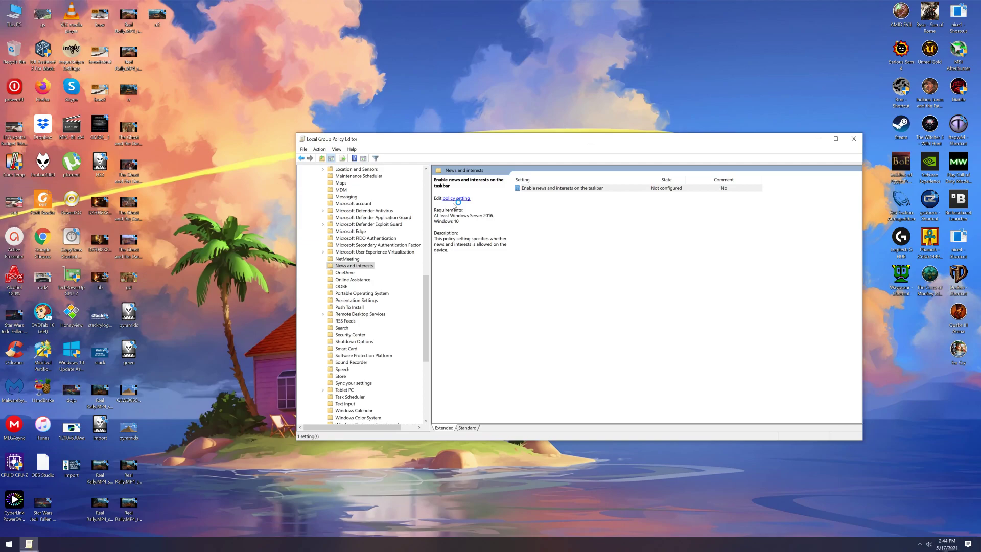
mouse_move(105, 19)
mouse_down()
mouse_move(453, 115)
mouse_move(431, 114)
mouse_up()
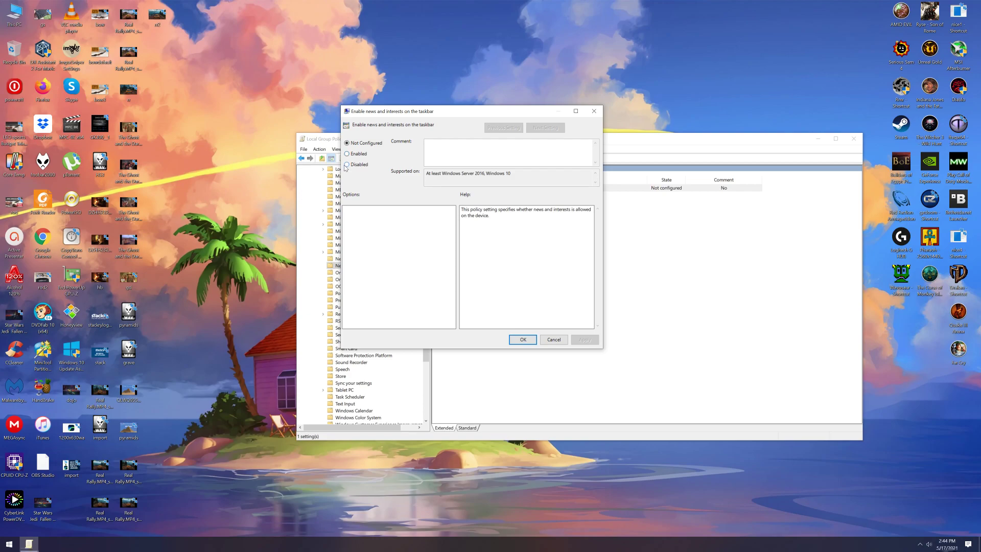
click(346, 165)
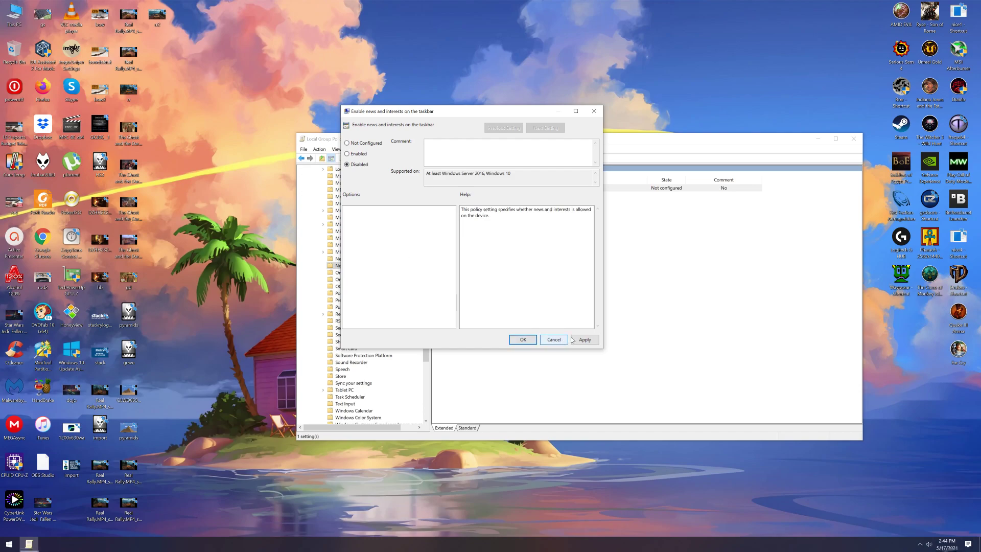
click(584, 340)
click(525, 341)
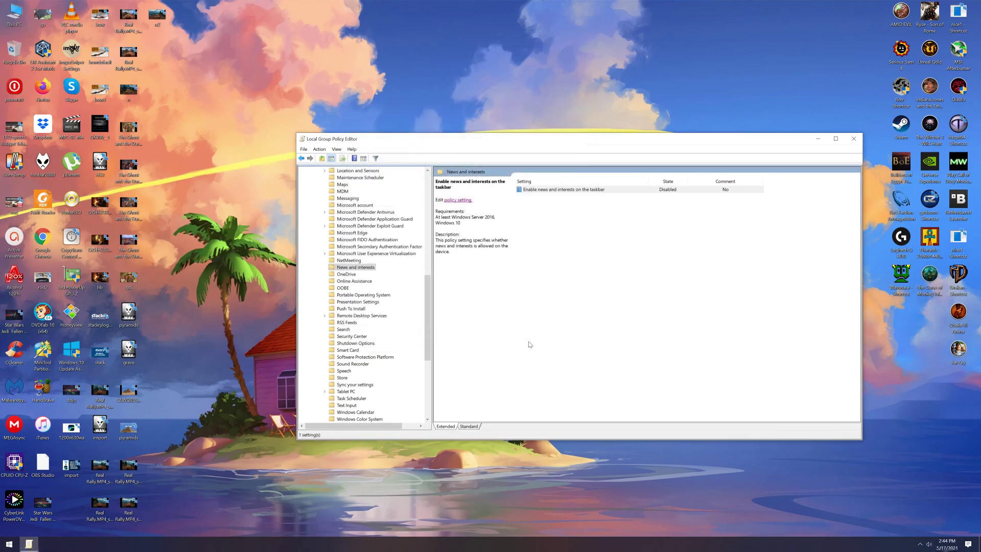
click(853, 138)
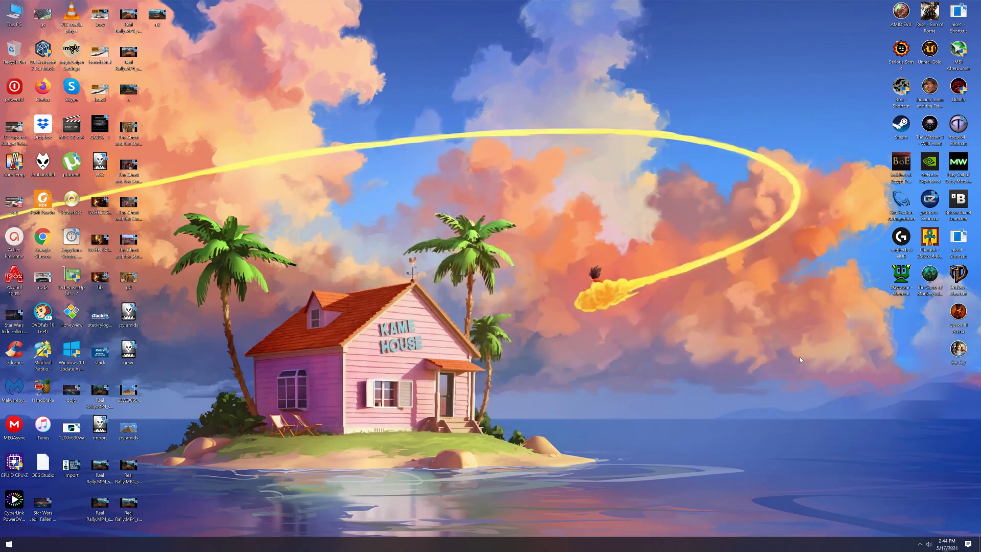